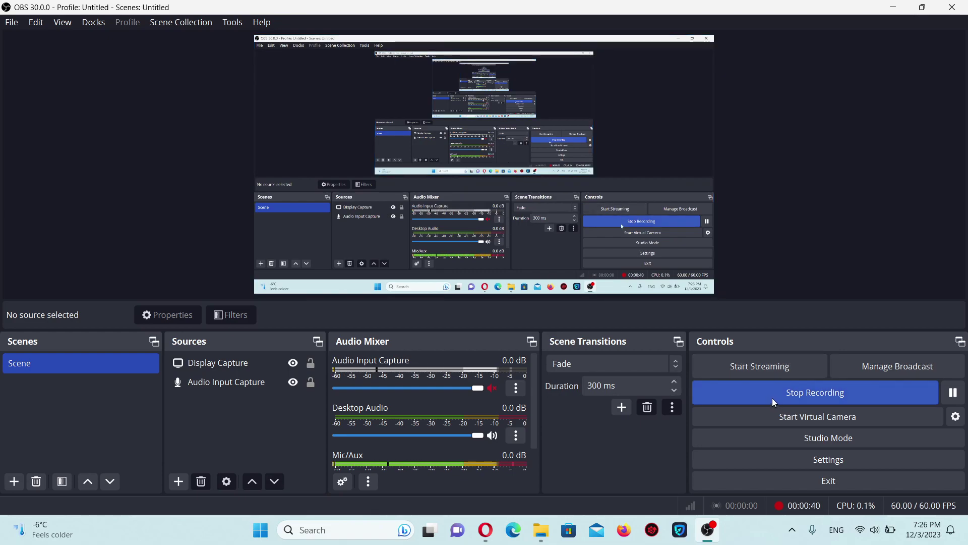
# Start streaming, then set up a YouTube broadcast titled TESTYY that is not made for kids
pyautogui.click(766, 375)
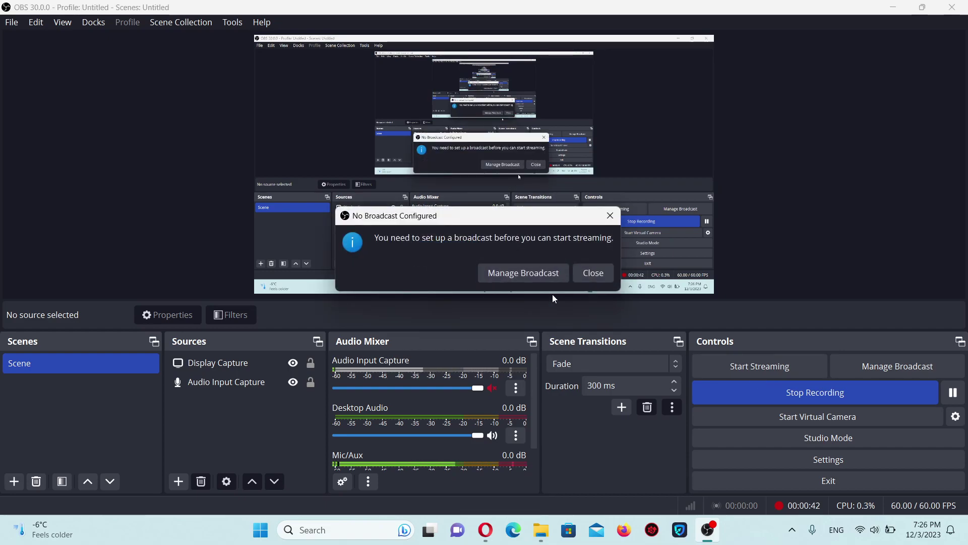
pyautogui.click(527, 280)
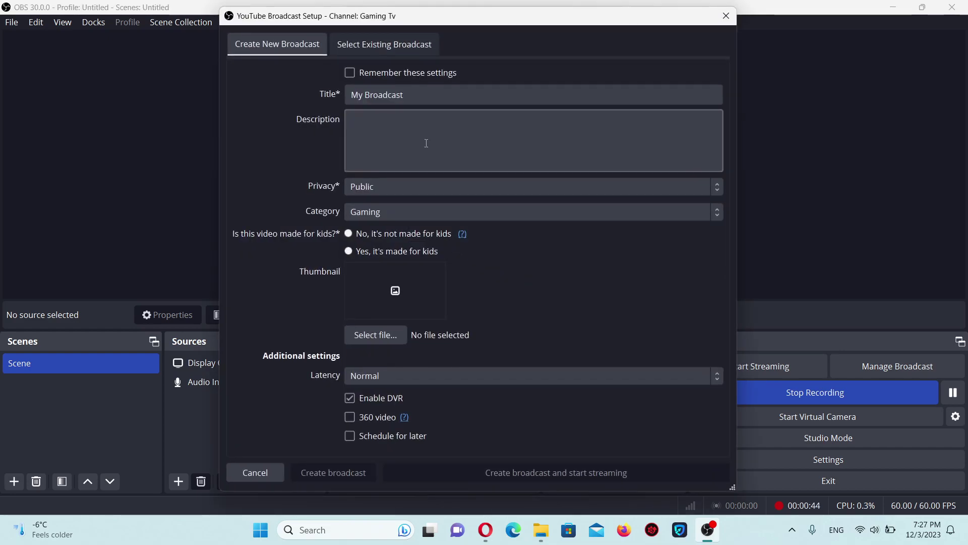
pyautogui.click(417, 97)
pyautogui.moveTo(418, 100); pyautogui.dragTo(323, 95)
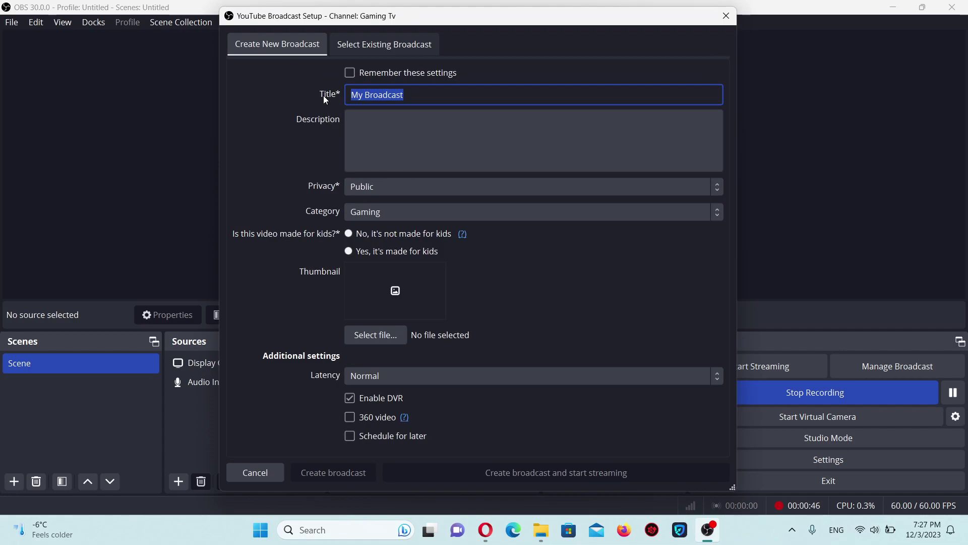
pyautogui.write('TESTYY')
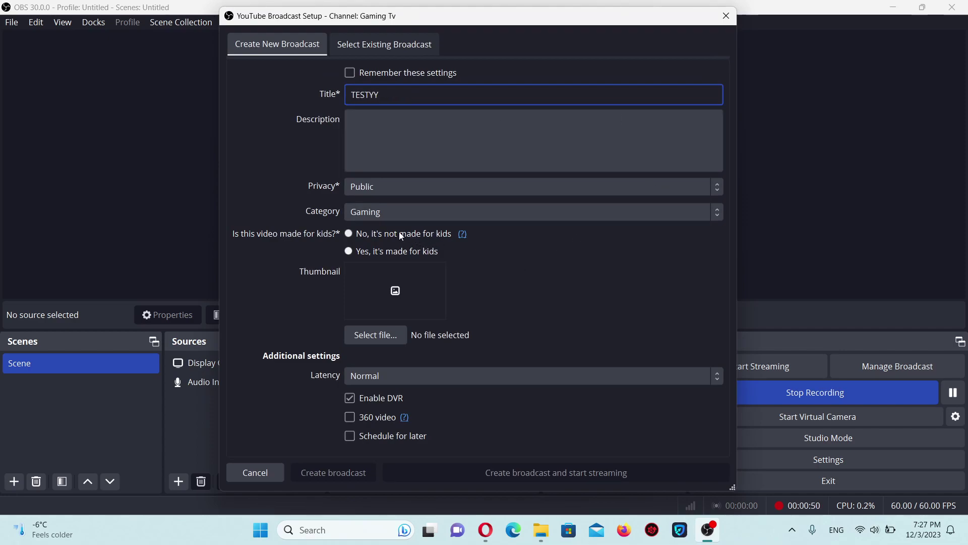
pyautogui.click(353, 236)
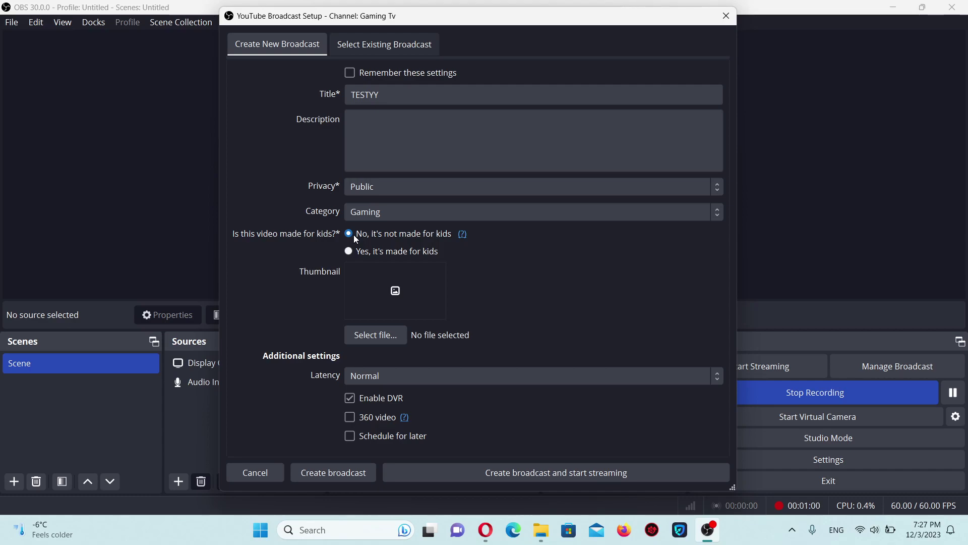
# Create the TESTYY broadcast and go live, then check the Display Capture and Audio Input Capture sources
pyautogui.click(564, 476)
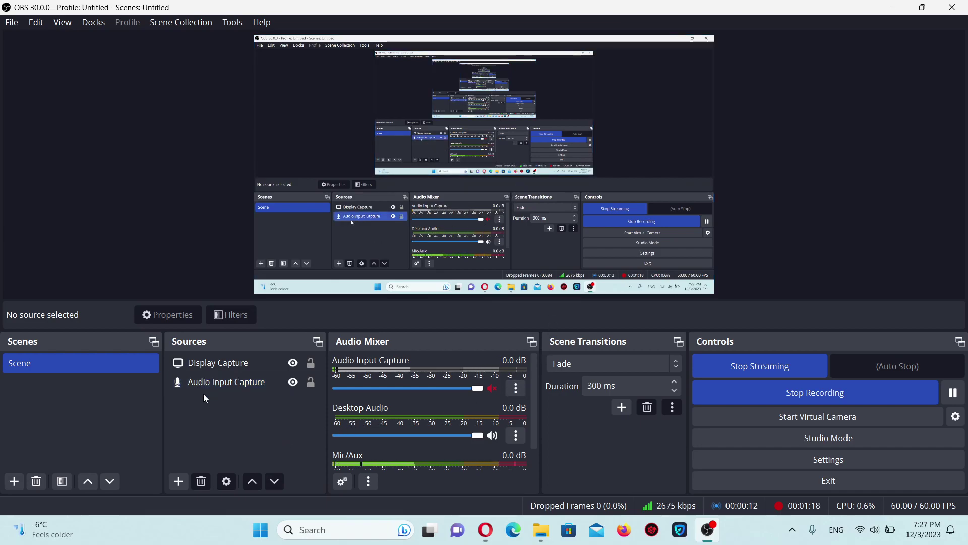
pyautogui.click(215, 365)
pyautogui.click(223, 383)
pyautogui.keyDown('ctrl'); pyautogui.click(232, 386); pyautogui.keyUp('ctrl')
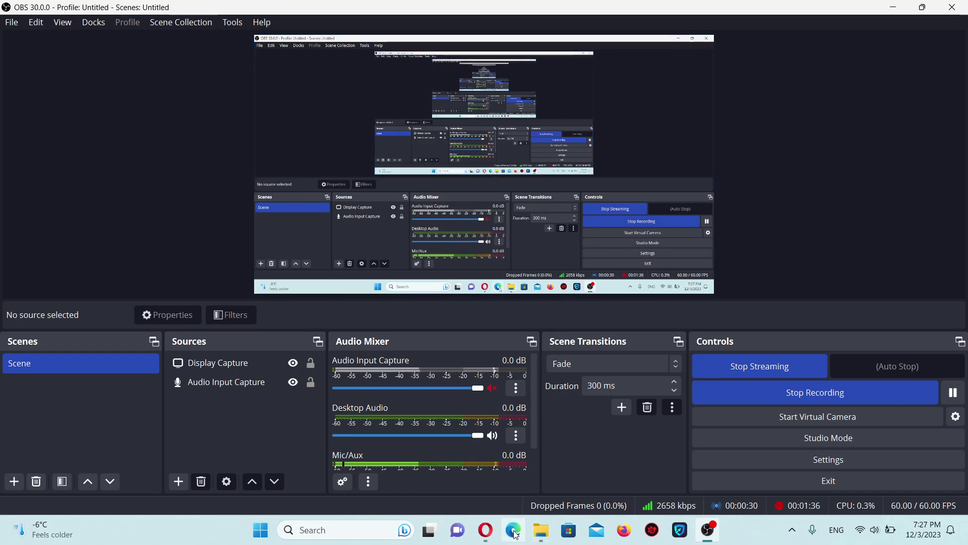
# In Opera, open YouTube Studio, dismiss the upload dialog and go to Create > Go live
pyautogui.click(488, 530)
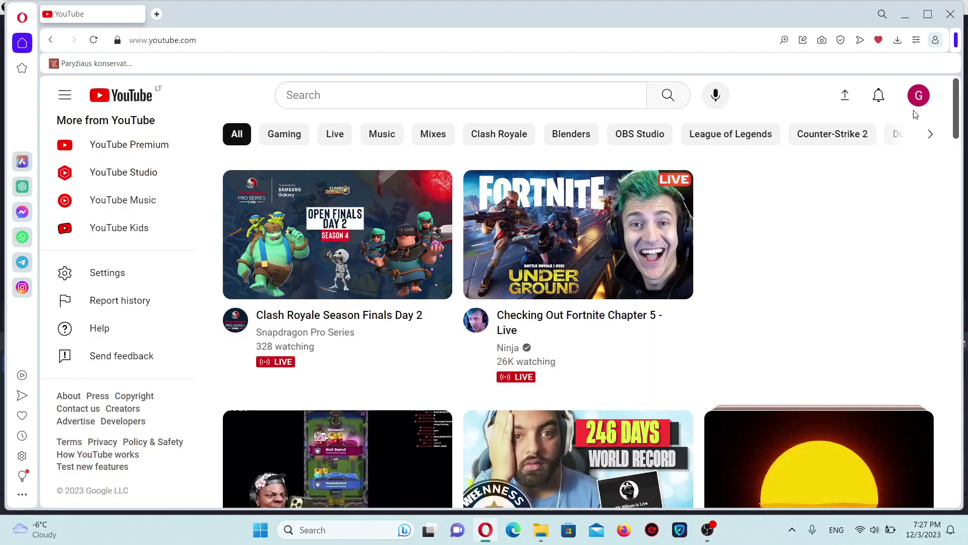
pyautogui.click(846, 97)
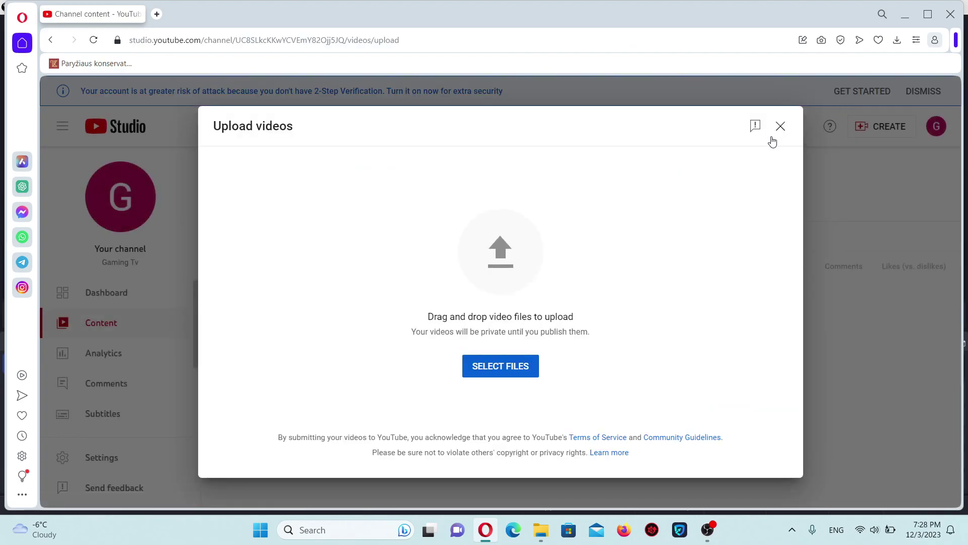
pyautogui.click(779, 127)
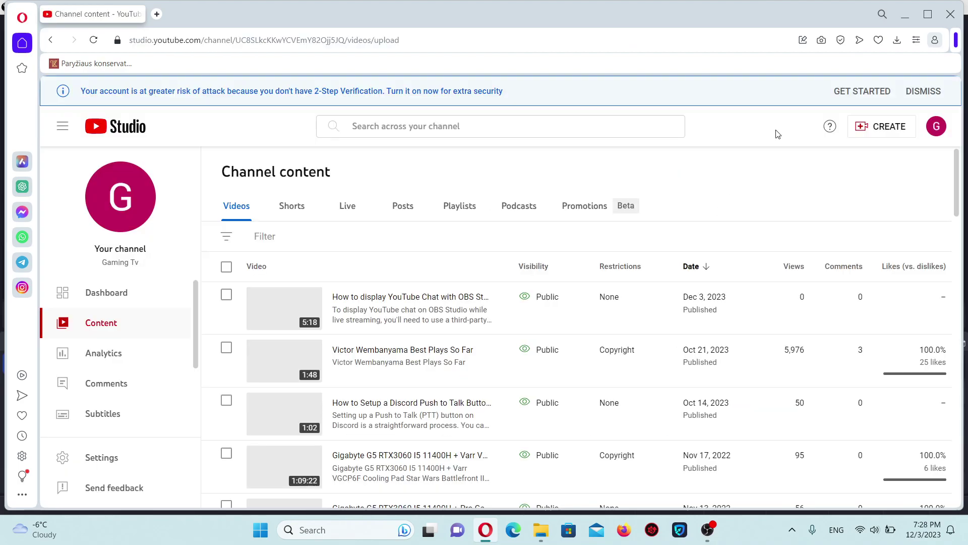
pyautogui.click(887, 136)
pyautogui.click(871, 177)
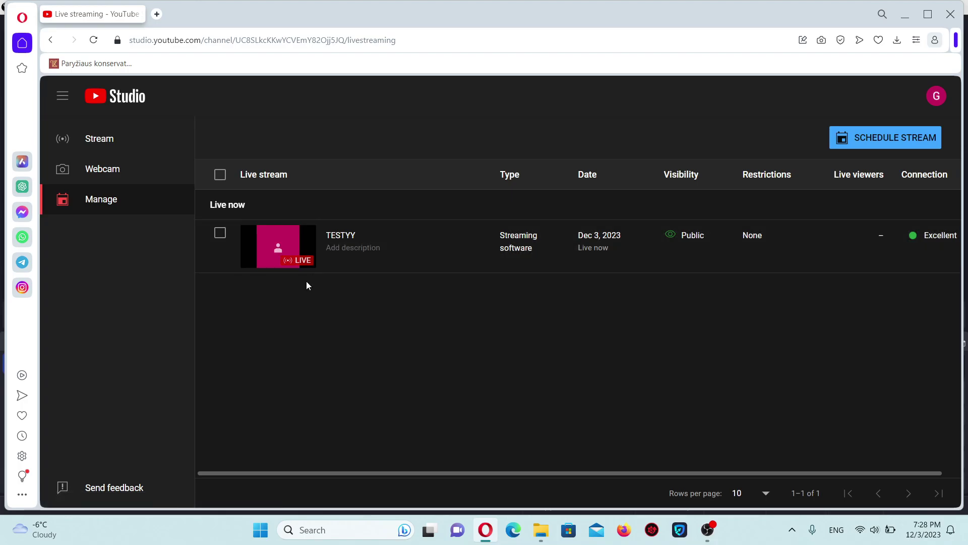
# Open the TESTYY stream and switch its chat from Top chat to Live chat
pyautogui.click(344, 238)
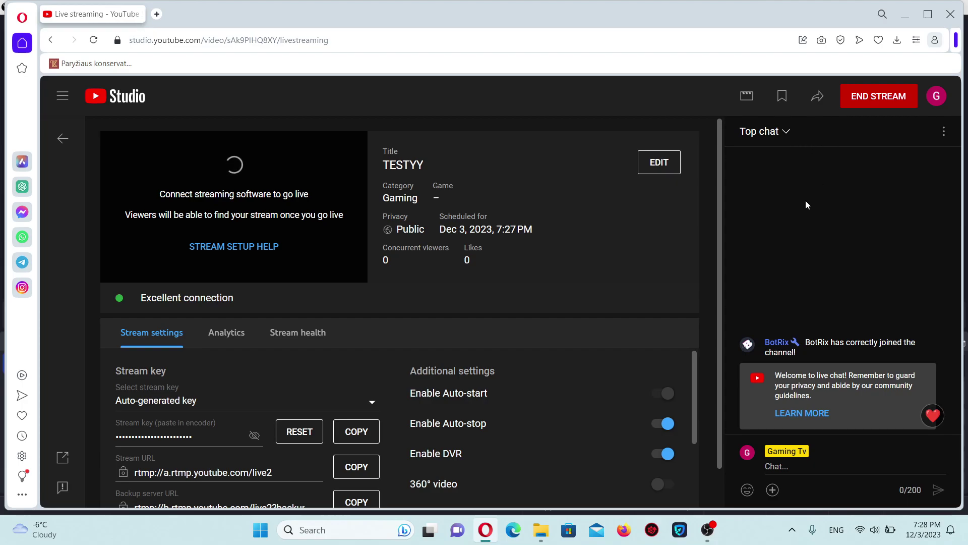
pyautogui.click(794, 134)
pyautogui.click(782, 210)
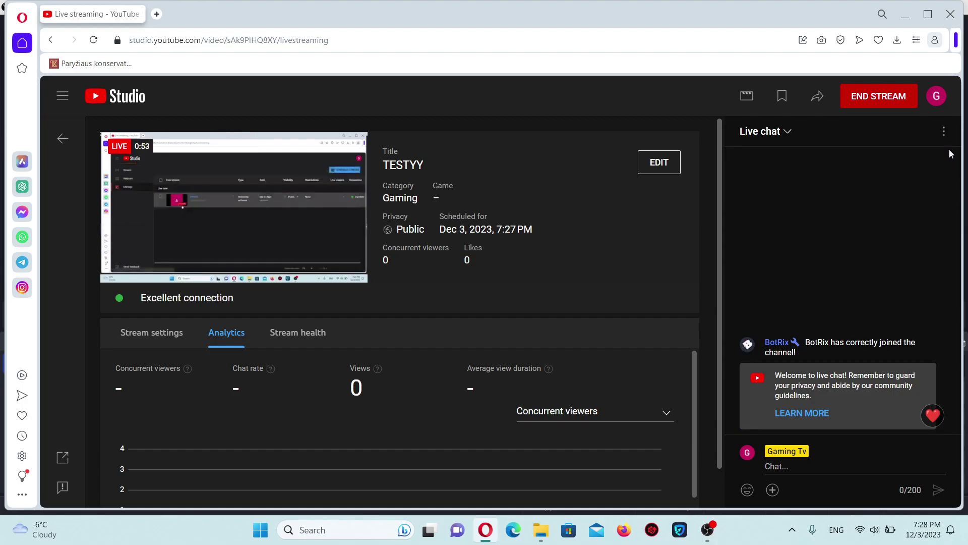
# Pop out the live chat, select the popout URL, and return to OBS Studio
pyautogui.click(944, 132)
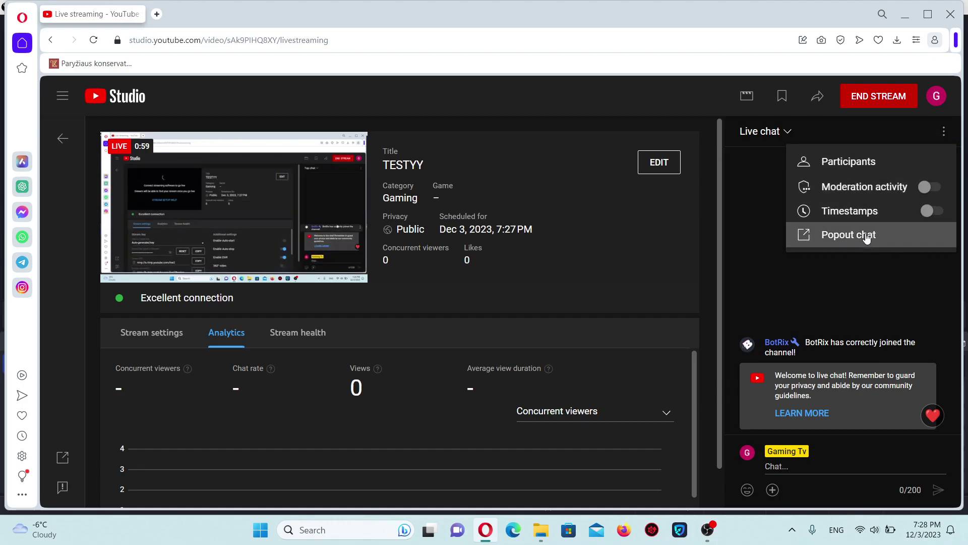
pyautogui.click(840, 242)
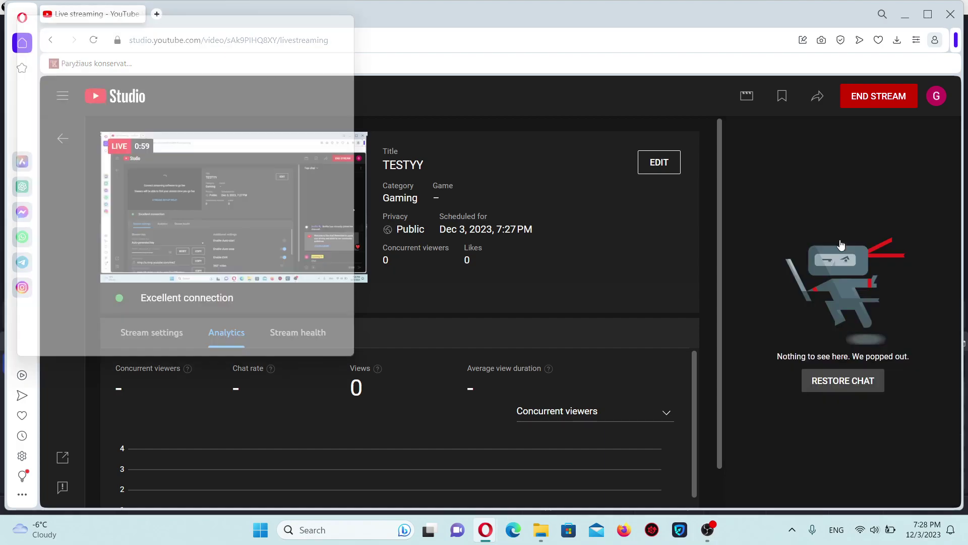
pyautogui.click(106, 43)
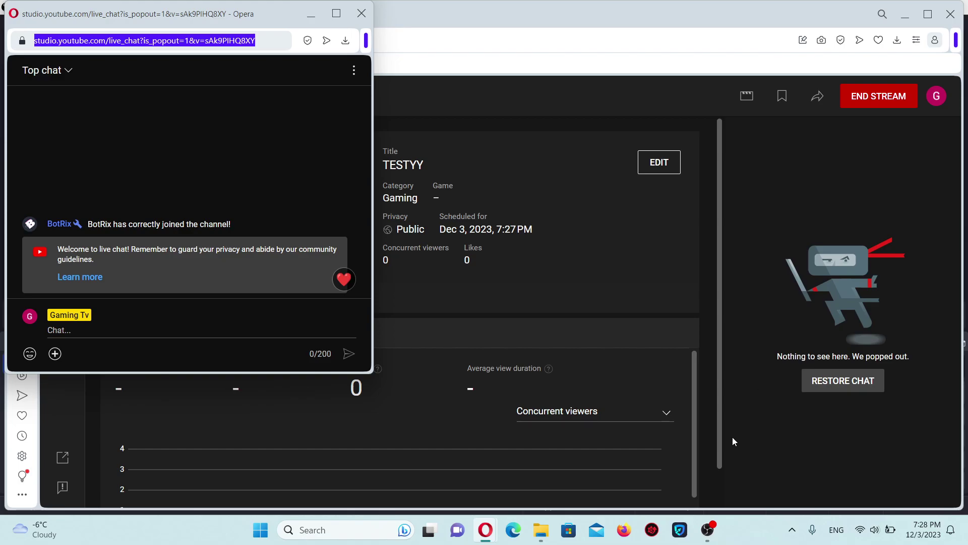
pyautogui.click(708, 530)
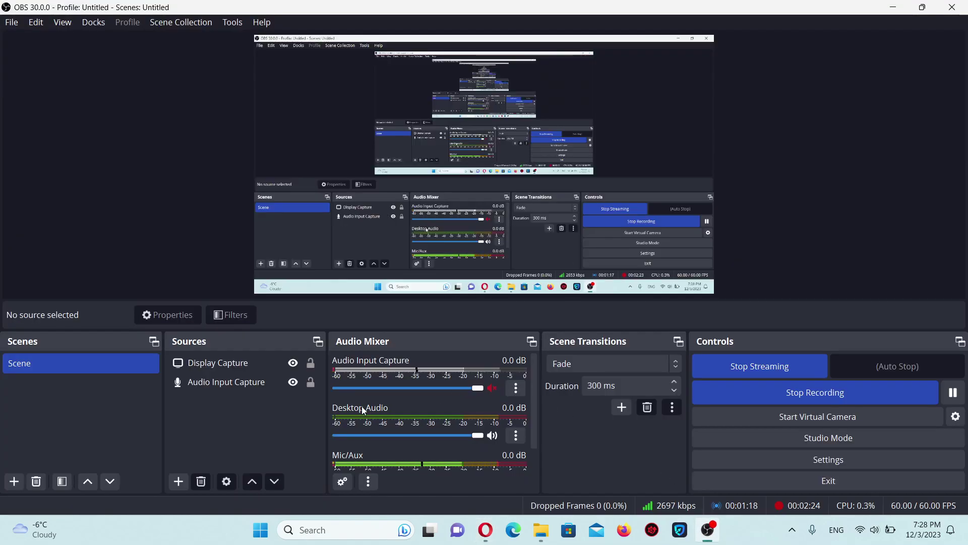
# Add a Browser source named CHAT and paste the YouTube live_chat popout URL as its address
pyautogui.click(182, 480)
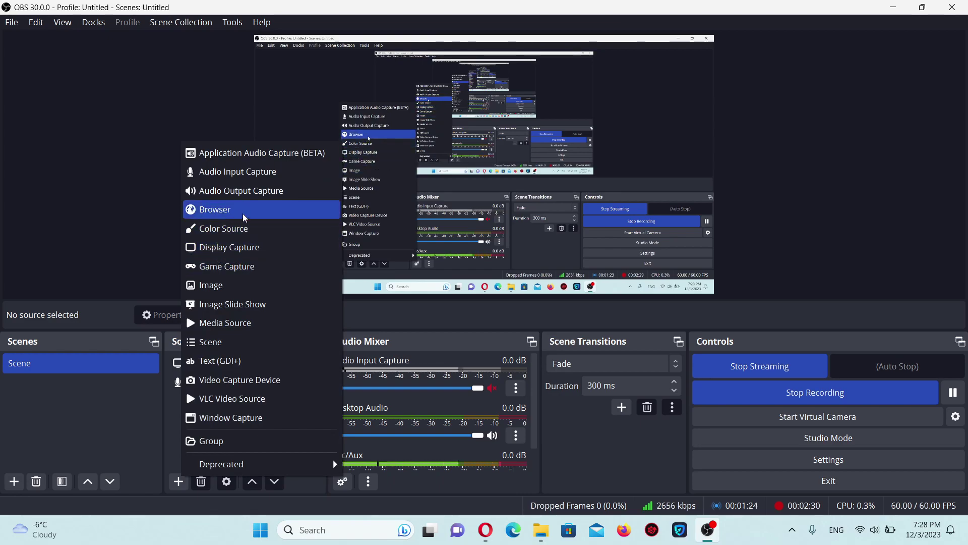
pyautogui.click(231, 216)
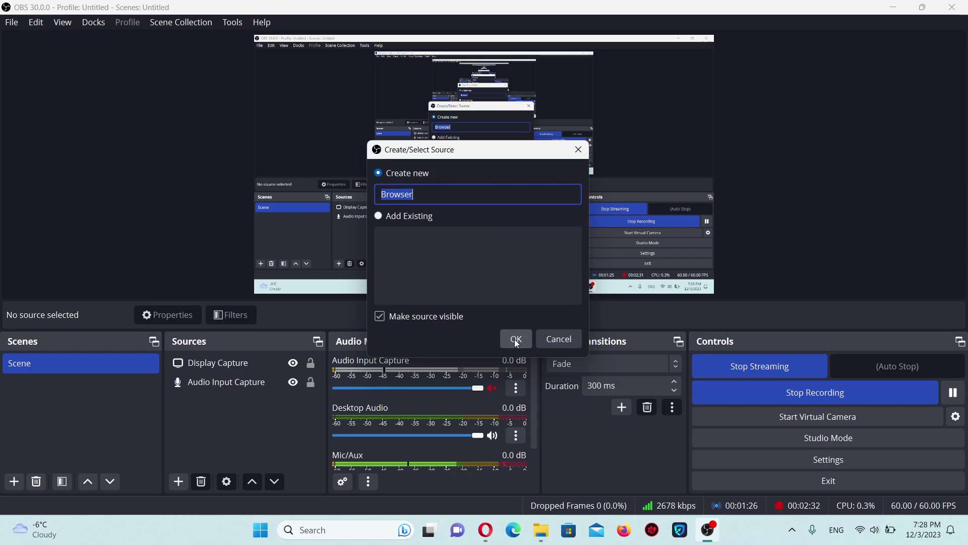
pyautogui.write('CHAT')
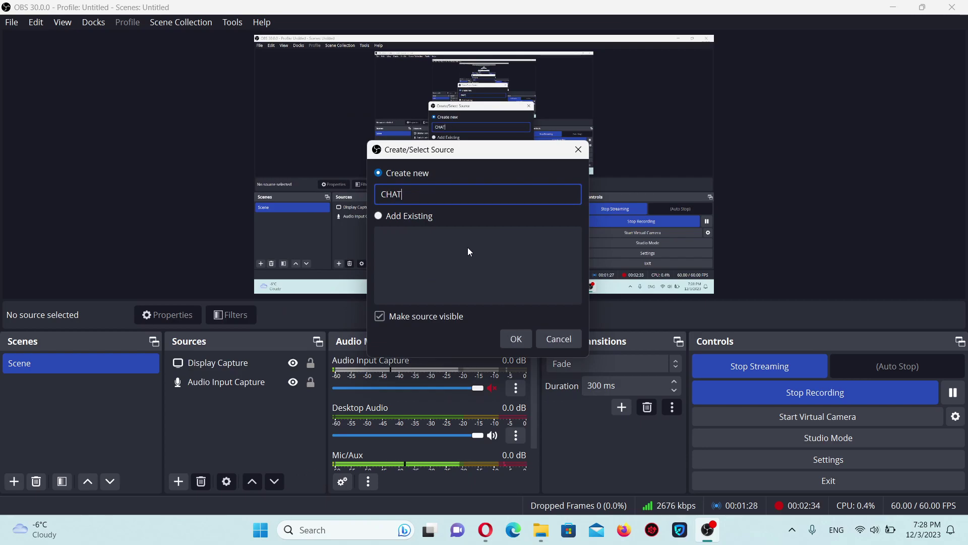
pyautogui.click(515, 338)
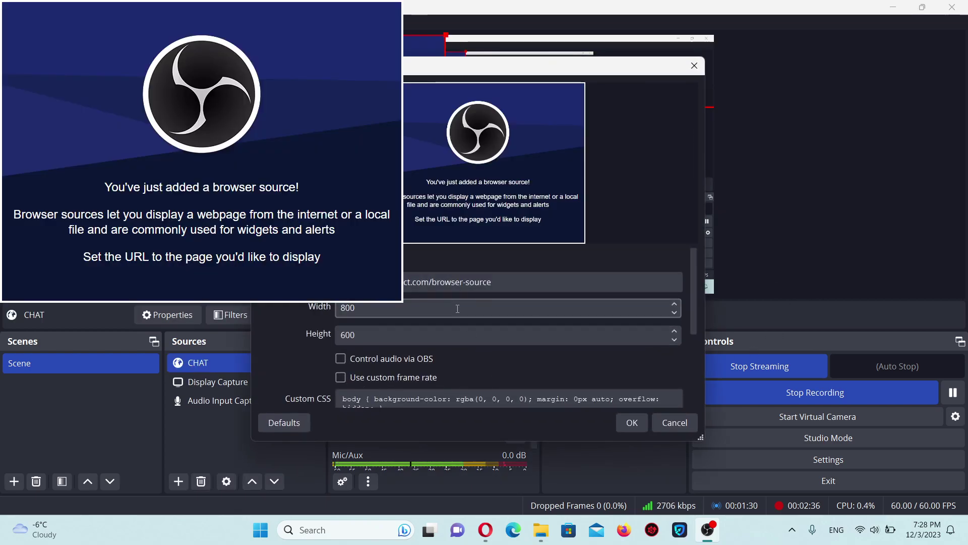
pyautogui.click(504, 282)
pyautogui.hotkey('ctrl', 'a')
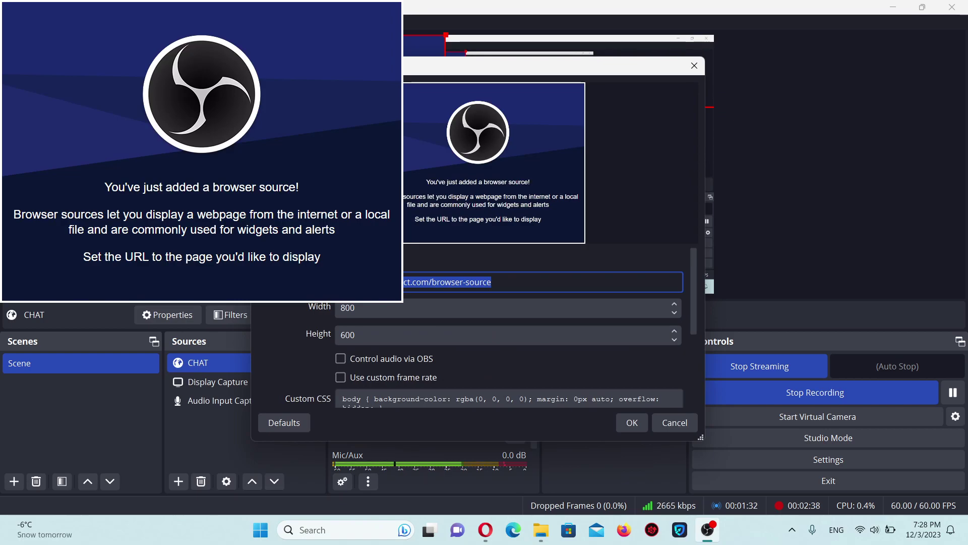
pyautogui.hotkey('ctrl', 'v')
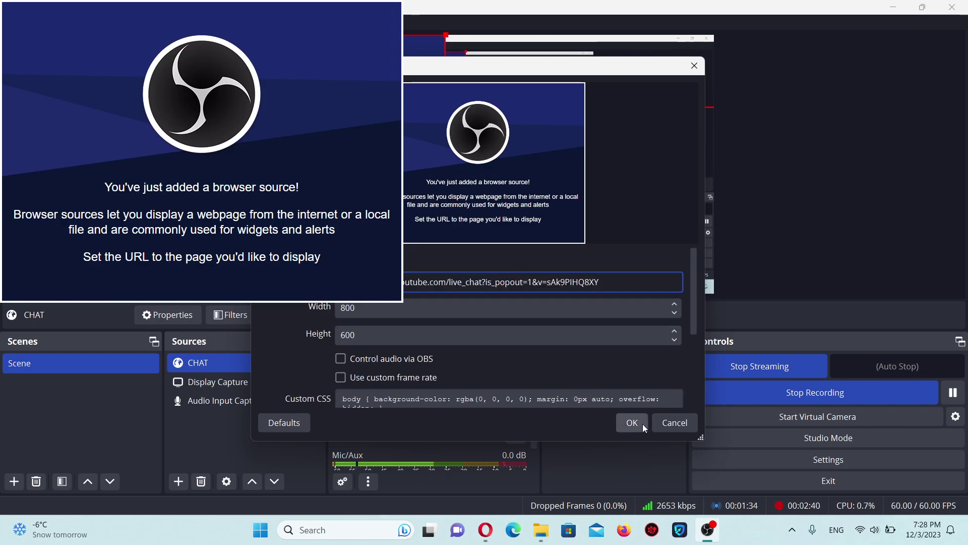
# Apply the CHAT source settings, shrink the chat overlay and place it at the preview's centre-left
pyautogui.click(642, 425)
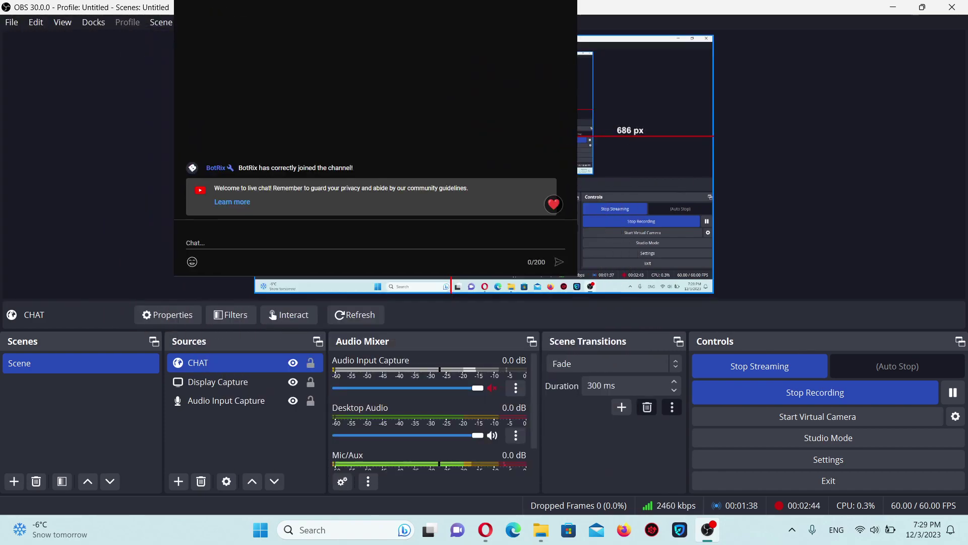
pyautogui.moveTo(376, 137); pyautogui.dragTo(557, 227)
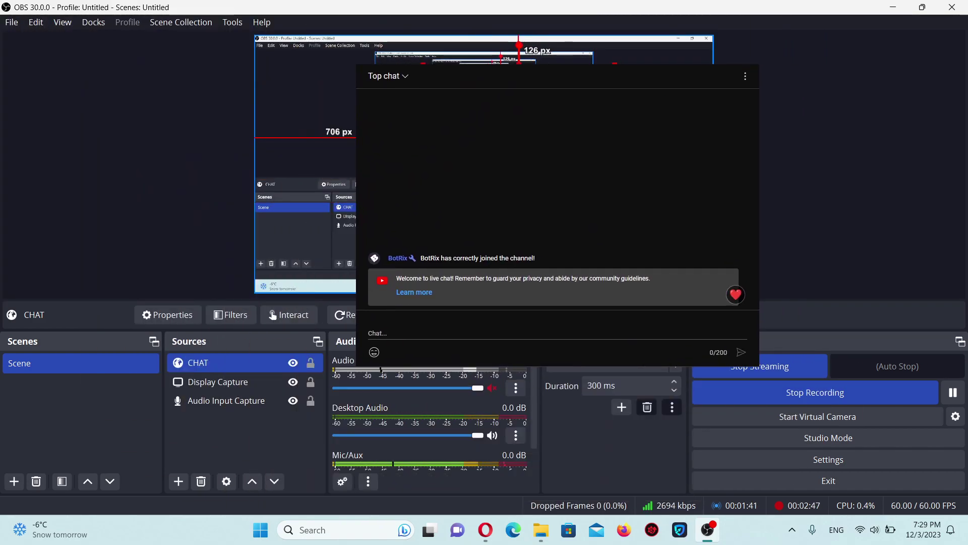
pyautogui.moveTo(759, 65); pyautogui.dragTo(641, 154)
pyautogui.moveTo(499, 240)
pyautogui.mouseDown()
pyautogui.moveTo(634, 179)
pyautogui.moveTo(740, 154)
pyautogui.mouseUp()
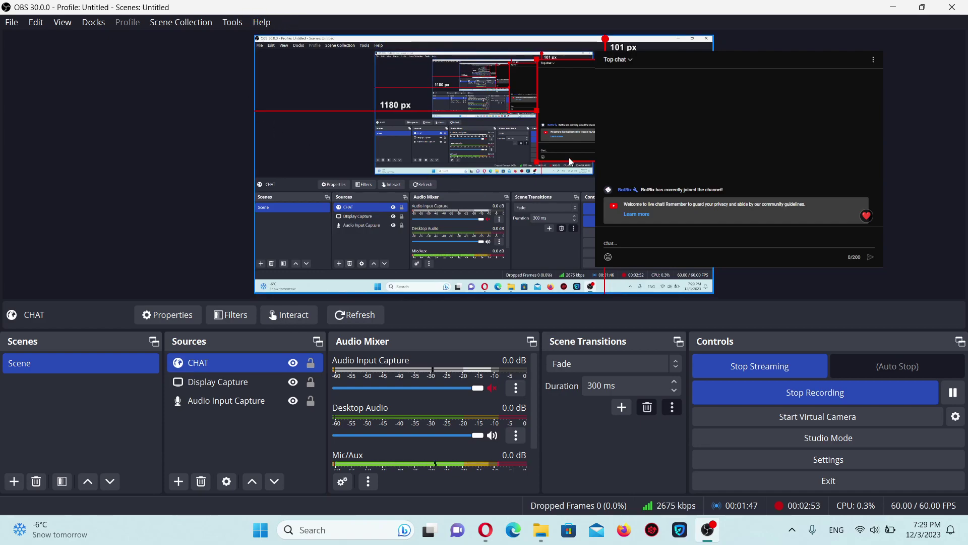
pyautogui.moveTo(587, 127)
pyautogui.mouseDown()
pyautogui.moveTo(273, 315)
pyautogui.moveTo(625, 94)
pyautogui.moveTo(296, 200)
pyautogui.mouseUp()
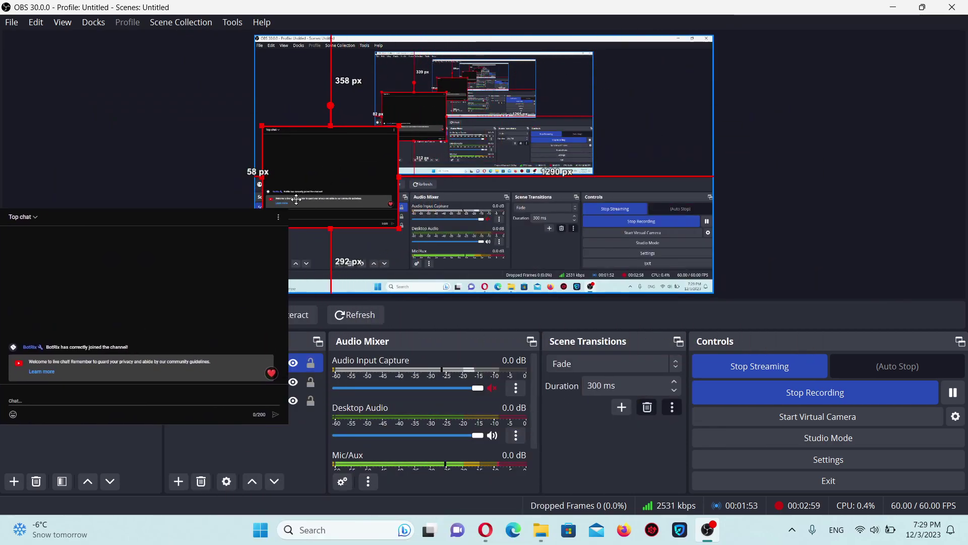
pyautogui.moveTo(296, 199); pyautogui.dragTo(346, 162)
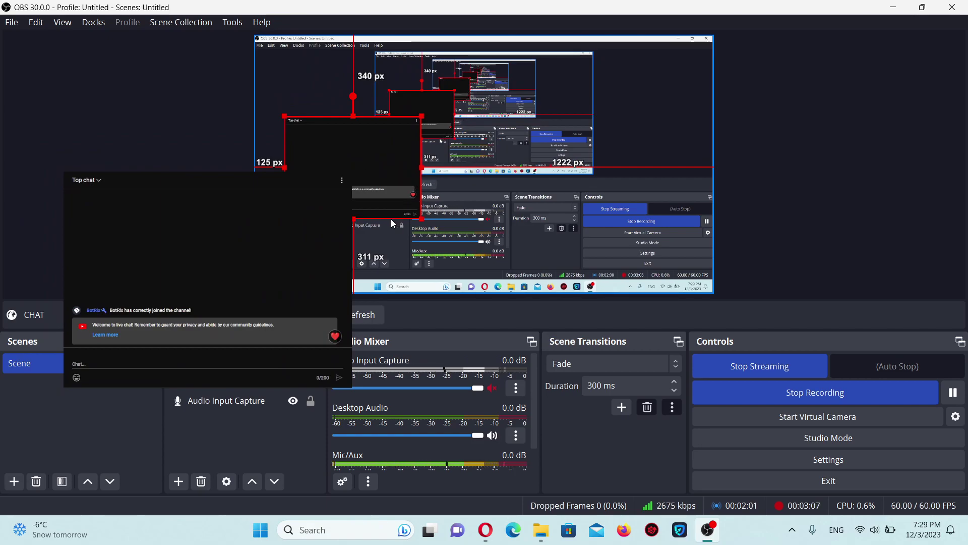
# Crop the right, top and bottom edges of the chat overlay
pyautogui.moveTo(422, 167); pyautogui.dragTo(413, 168)
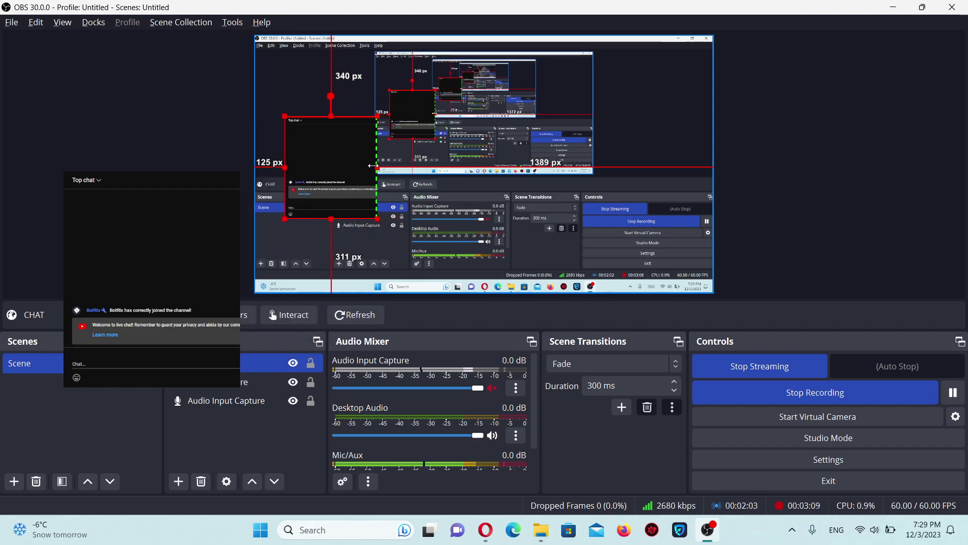
pyautogui.click(352, 223)
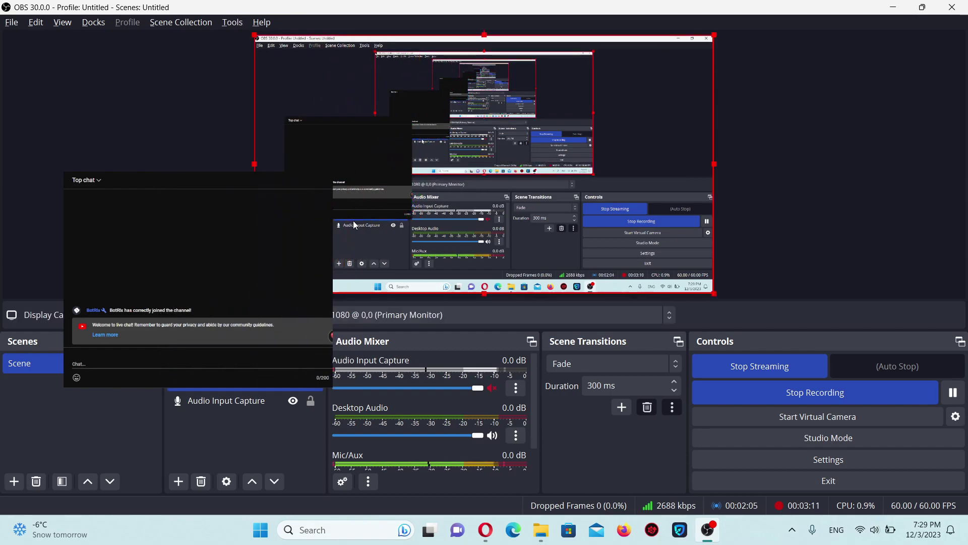
pyautogui.click(308, 126)
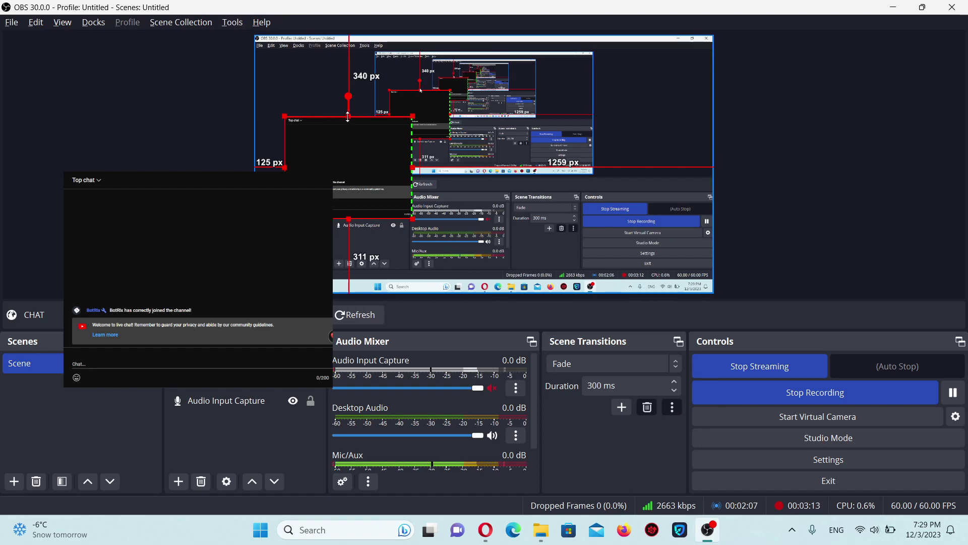
pyautogui.moveTo(348, 117); pyautogui.dragTo(361, 144)
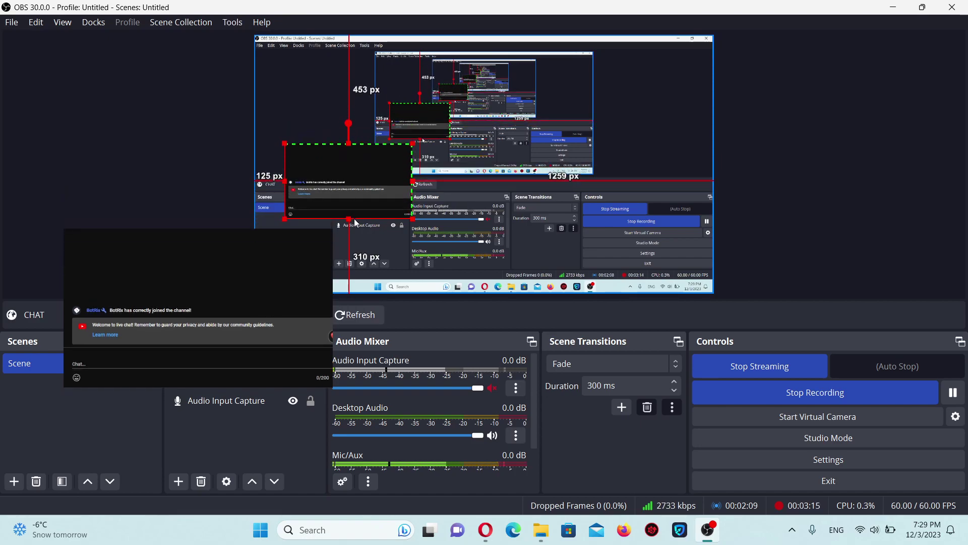
pyautogui.moveTo(349, 219); pyautogui.dragTo(349, 214)
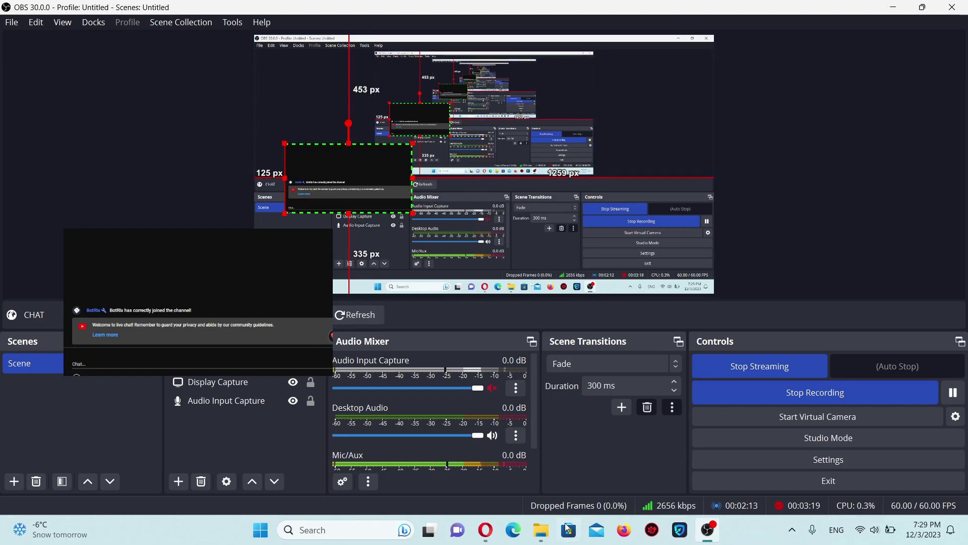
# Send a 'HOW DOING' test message from the Opera chat popout, then return to the preview
pyautogui.click(541, 474)
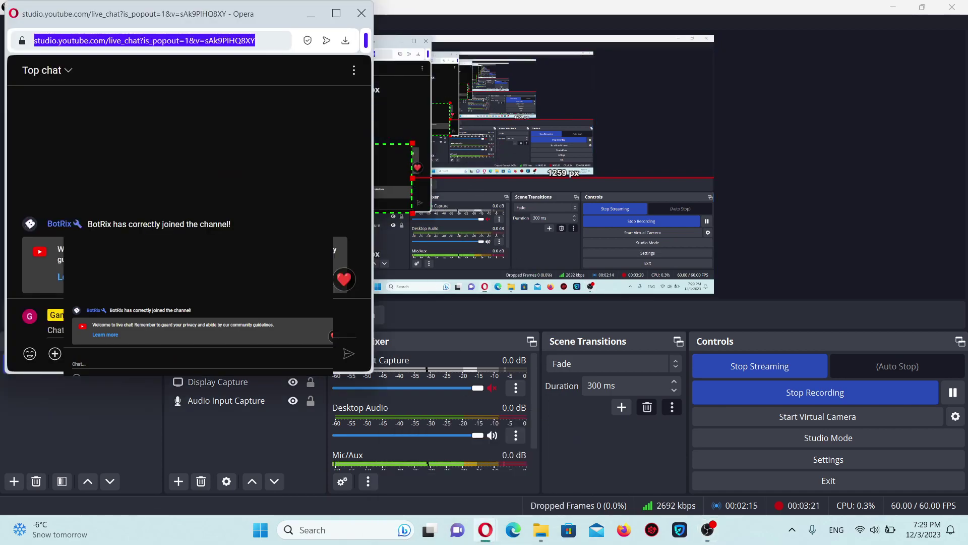
pyautogui.click(53, 330)
pyautogui.write('HOW')
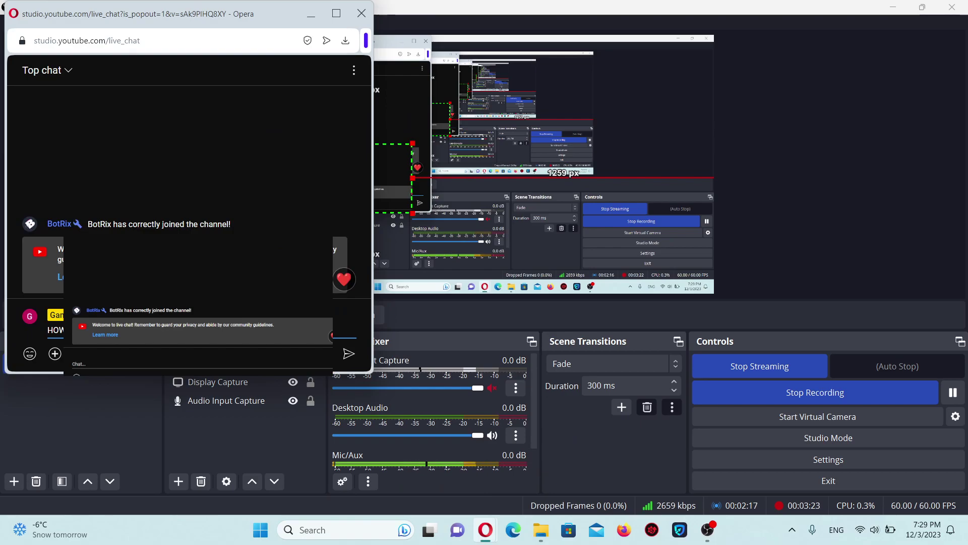
pyautogui.press('Return')
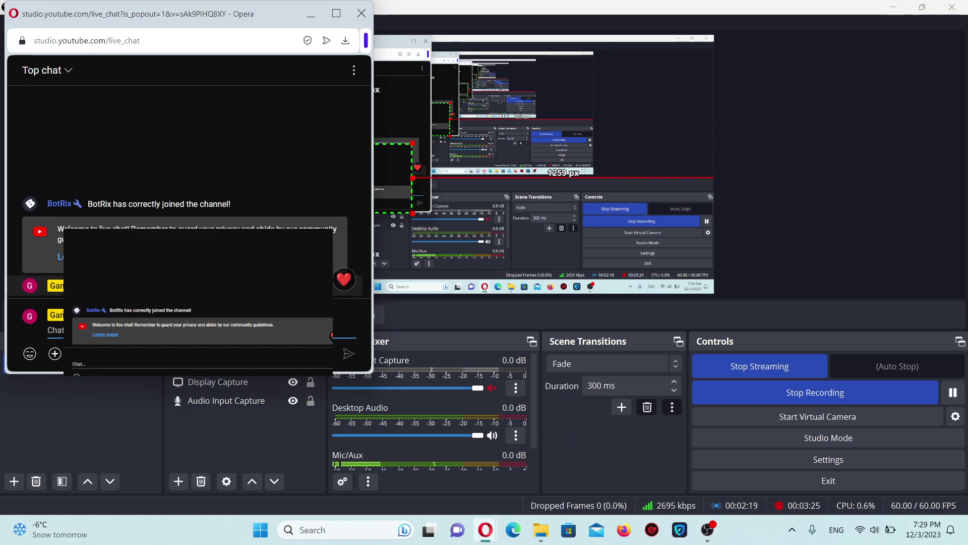
pyautogui.click(773, 126)
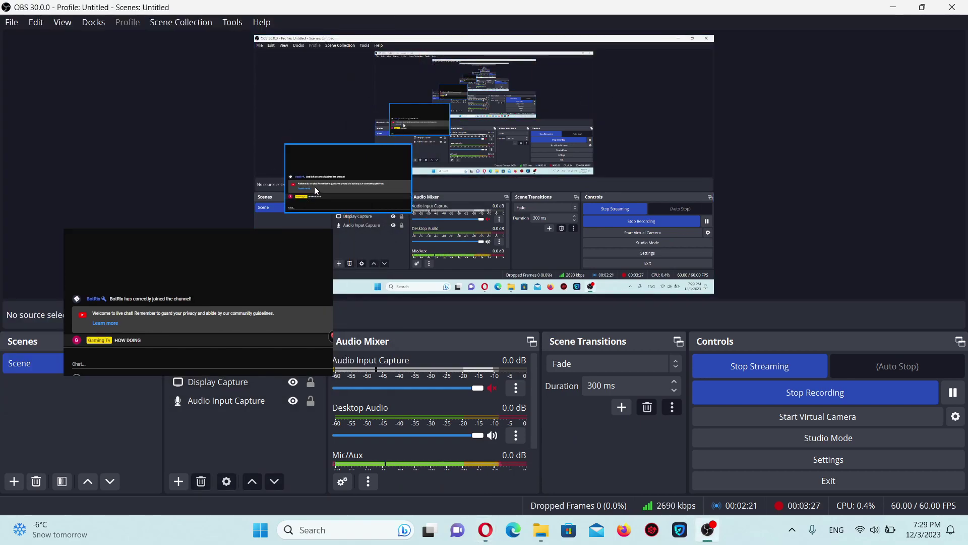
# Drag the CHAT source up into the top-left corner of the stream layout
pyautogui.moveTo(323, 182); pyautogui.dragTo(294, 98)
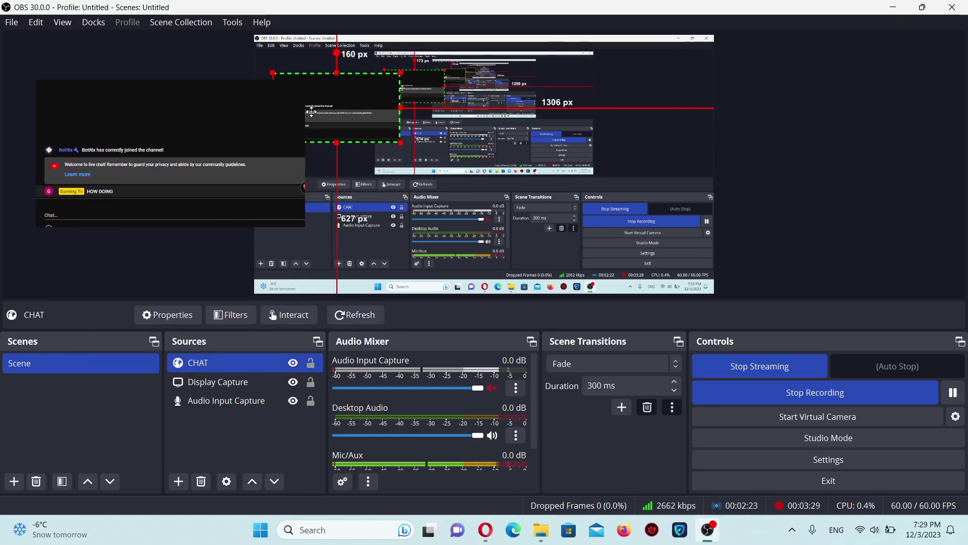